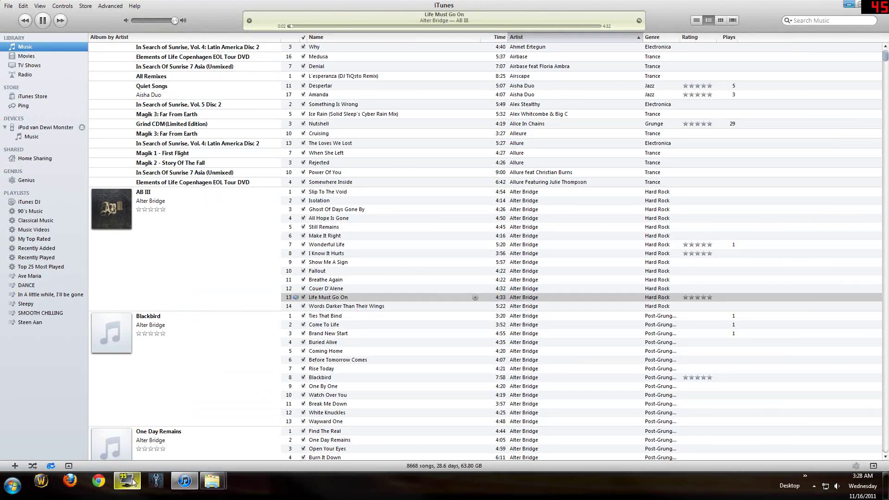
- Turn off capturing external input only while pushing a key in the Fraps movie settings, and minimize Fraps
left_click(127, 481)
left_click(375, 325)
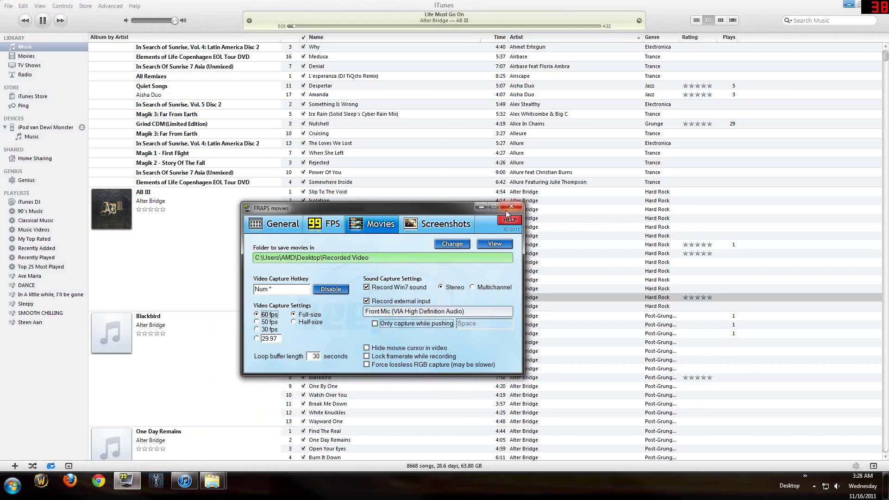
left_click(482, 207)
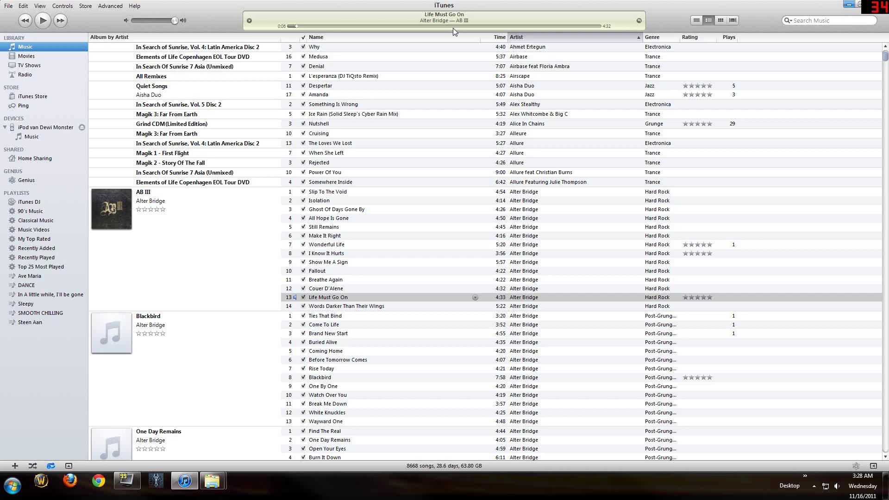
- Open the AB -AB III folder in Windows Explorer beside iTunes and select all the songs in it
mouse_move(212, 481)
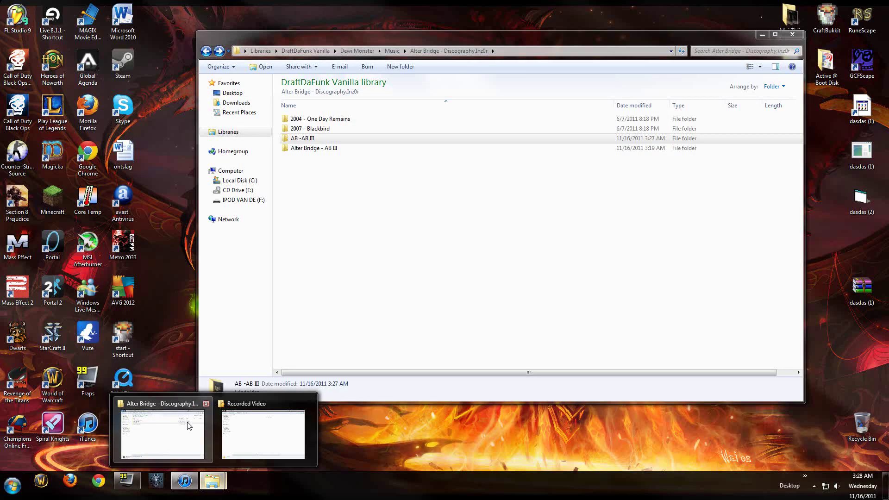
left_click(163, 434)
left_click(409, 5)
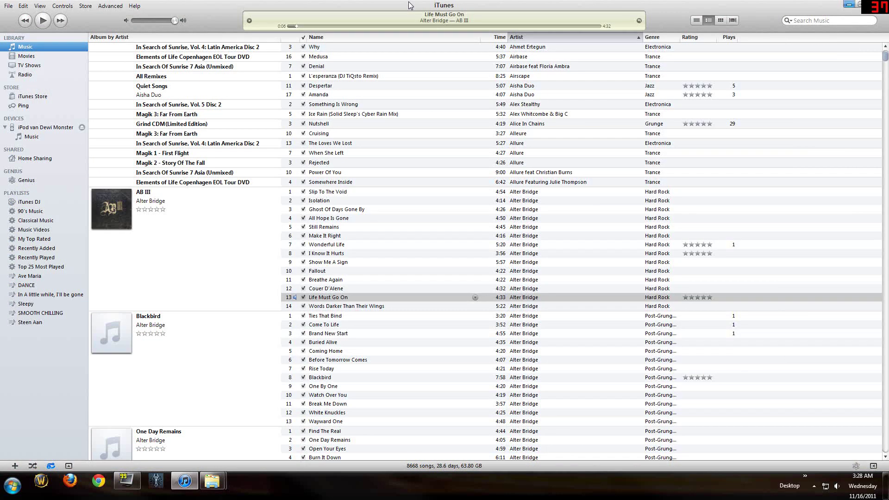
mouse_move(218, 476)
left_click(199, 427)
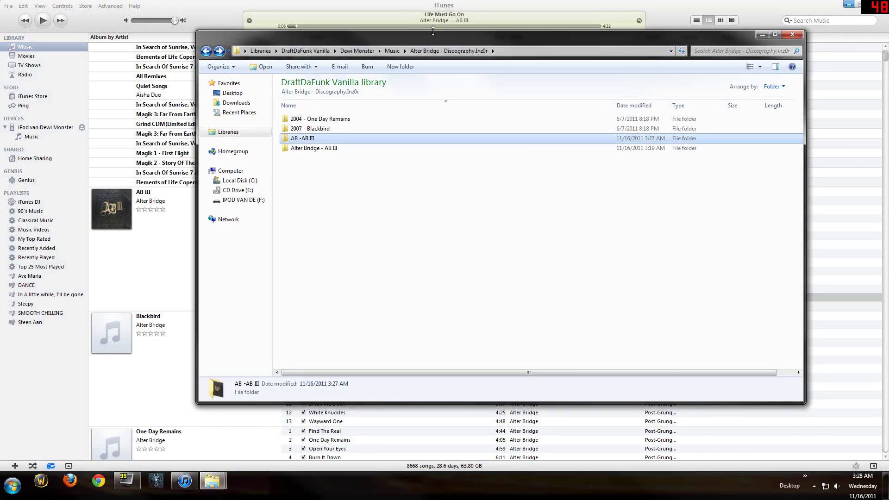
left_click_drag(436, 43, 660, 57)
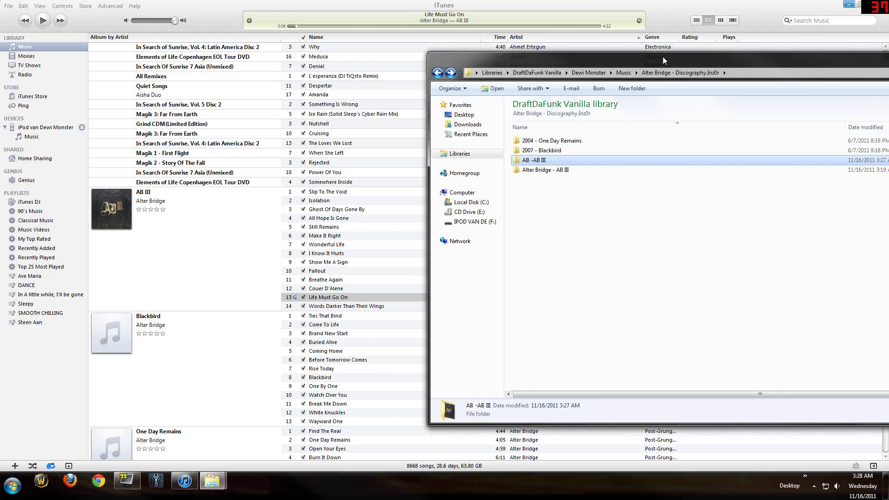
double_click(544, 160)
key("ctrl+a")
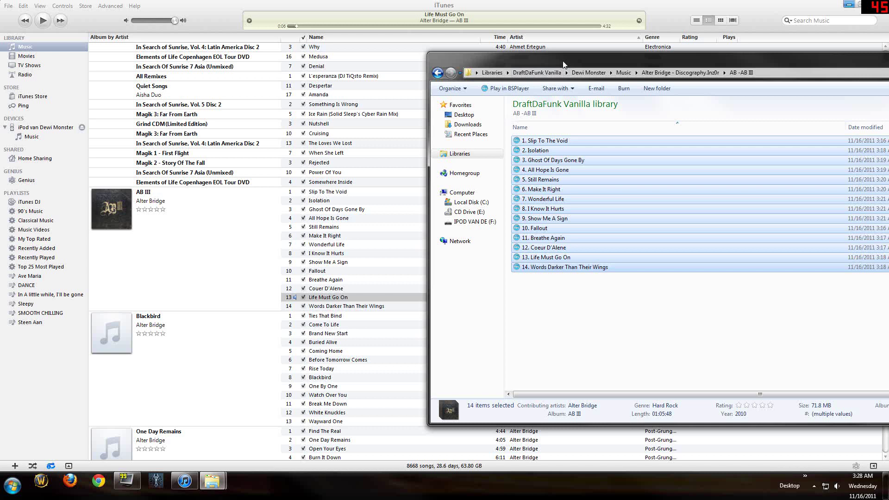
left_click_drag(563, 64, 733, 139)
- Delete all 14 songs of the Alter Bridge album AB III from the iTunes library
left_click(434, 193)
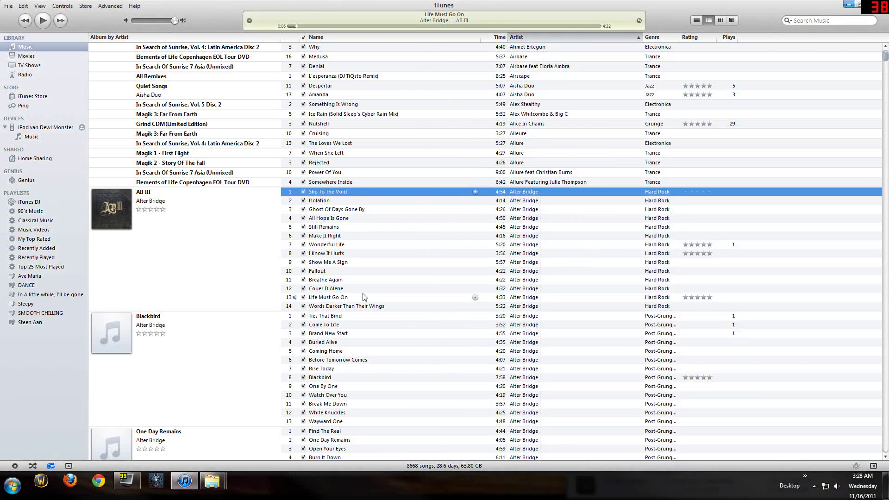
left_click(353, 309, "shift")
key("Delete")
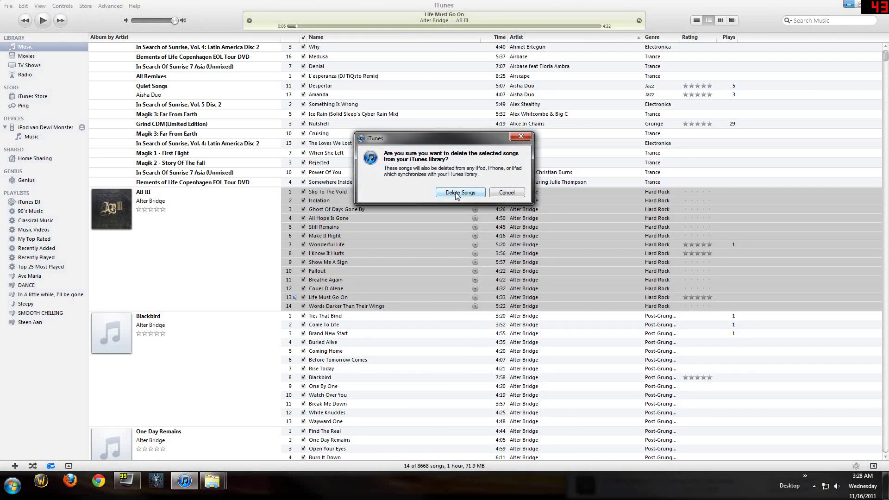
key("Return")
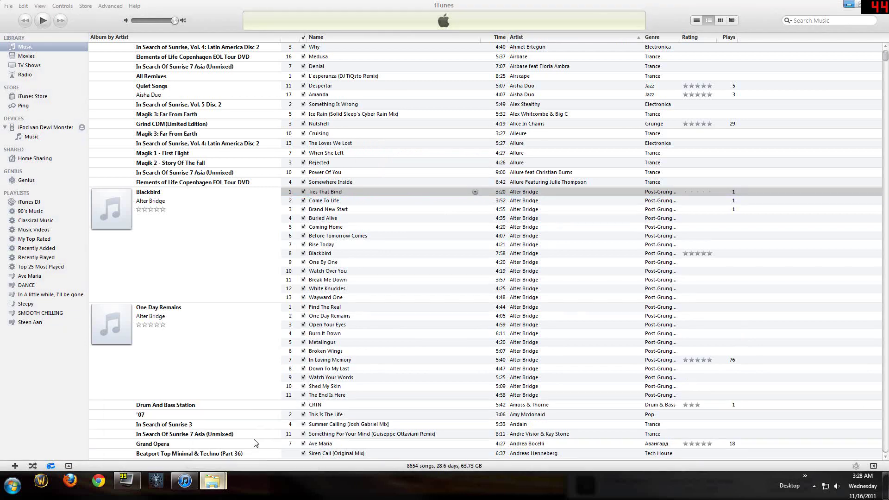
- Add all songs from the AB -AB III folder to the iTunes music library
left_click(214, 482)
left_click(214, 482)
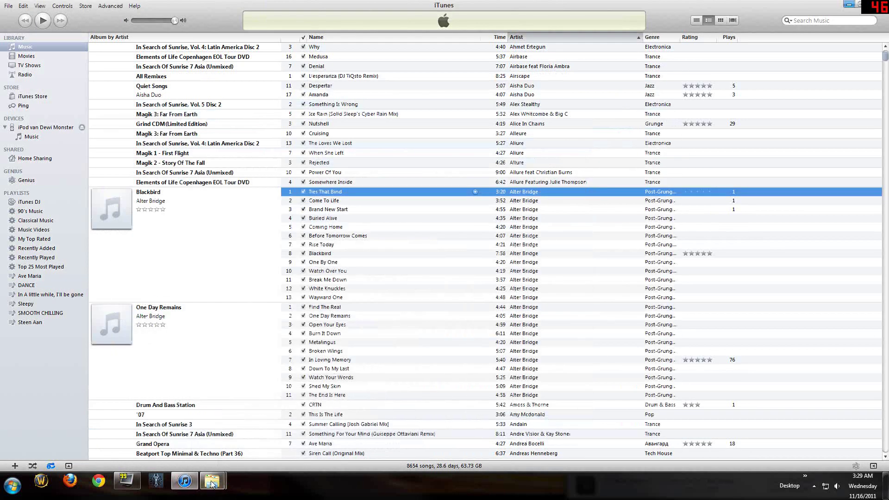
mouse_move(213, 482)
left_click(174, 441)
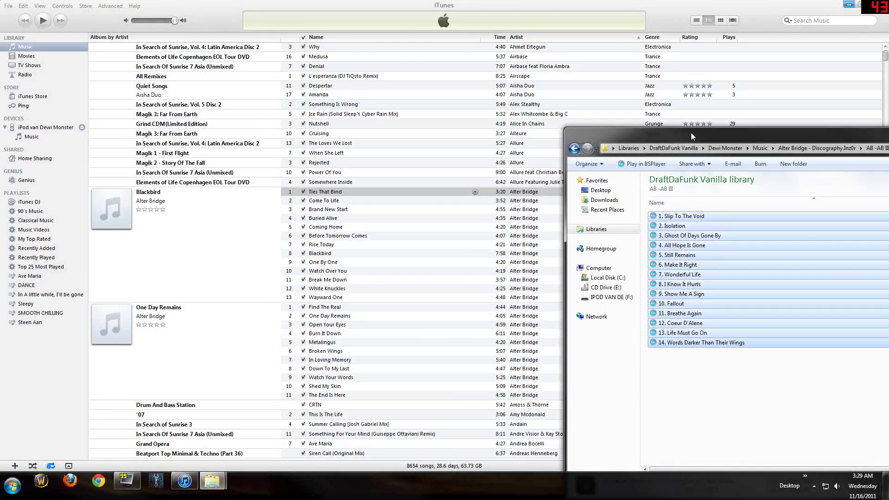
left_click_drag(692, 129, 656, 81)
left_click_drag(662, 162, 438, 151)
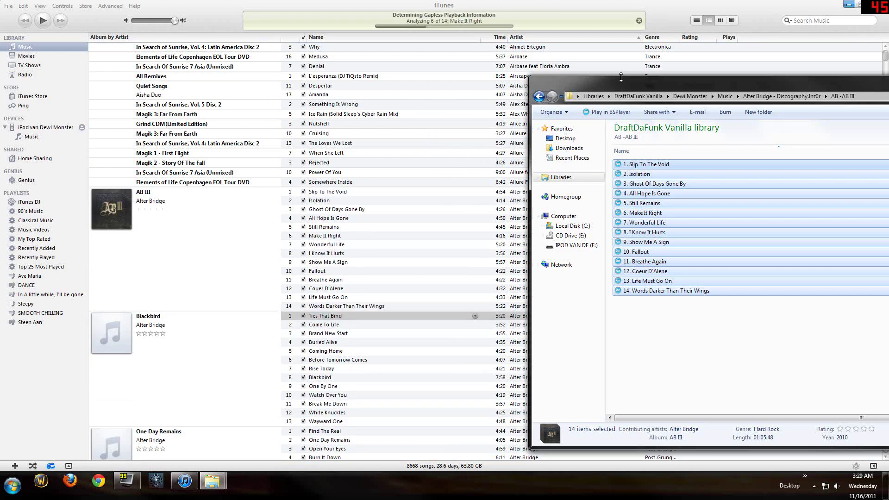
left_click(578, 8)
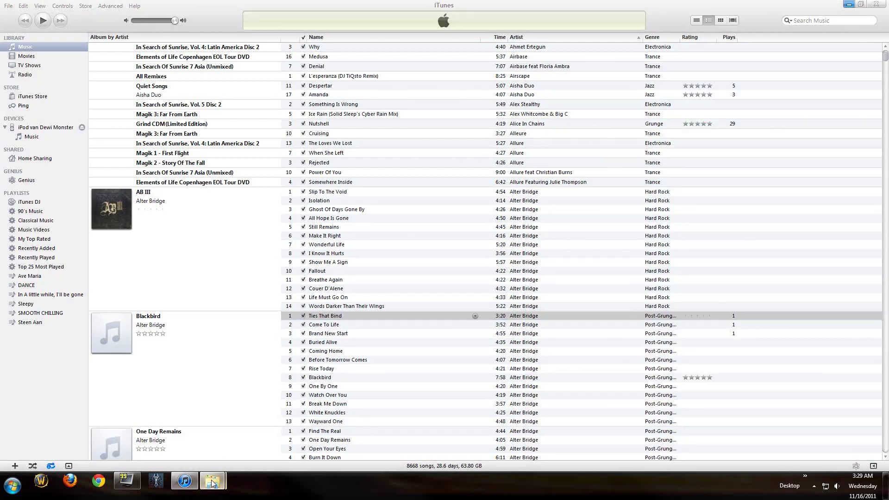
- Go back to the Alter Bridge discography folder in Windows Explorer and open the Alter Bridge - AB III folder
mouse_move(213, 481)
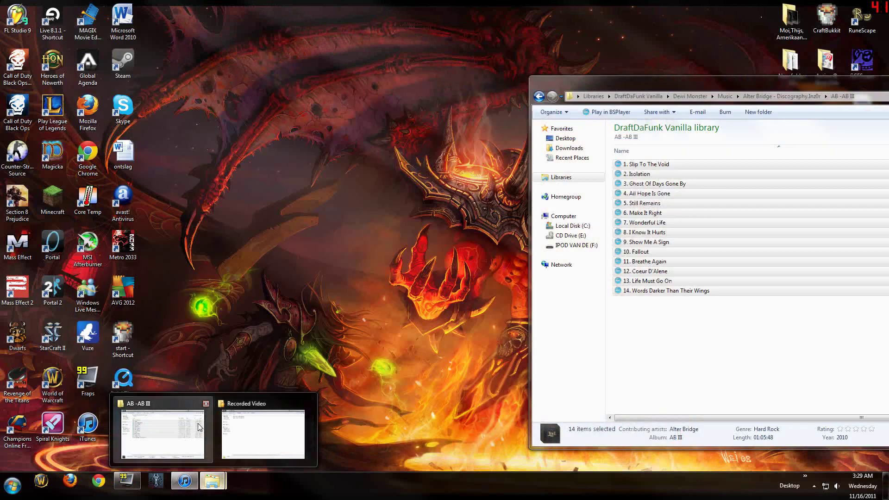
left_click(199, 427)
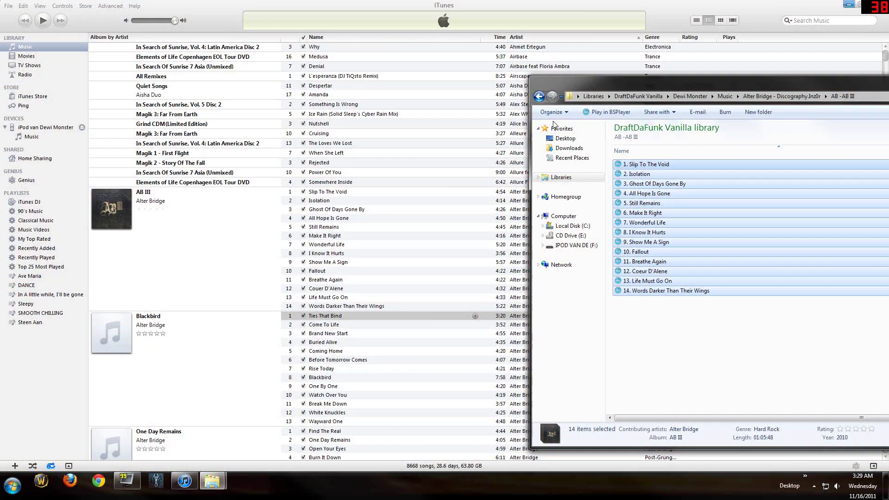
left_click(539, 96)
double_click(647, 194)
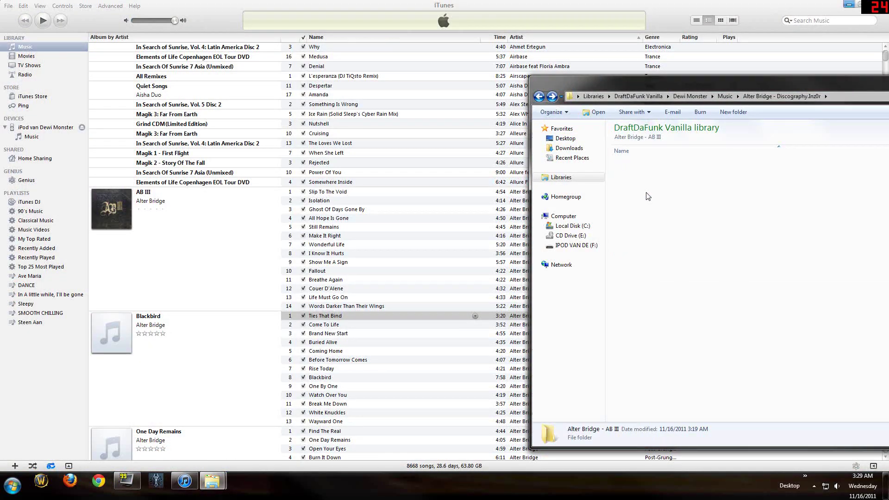
- Delete the newly imported AB III songs, from Slip To The Void to Words Darker Than Their Wings, from the iTunes library
left_click(359, 307)
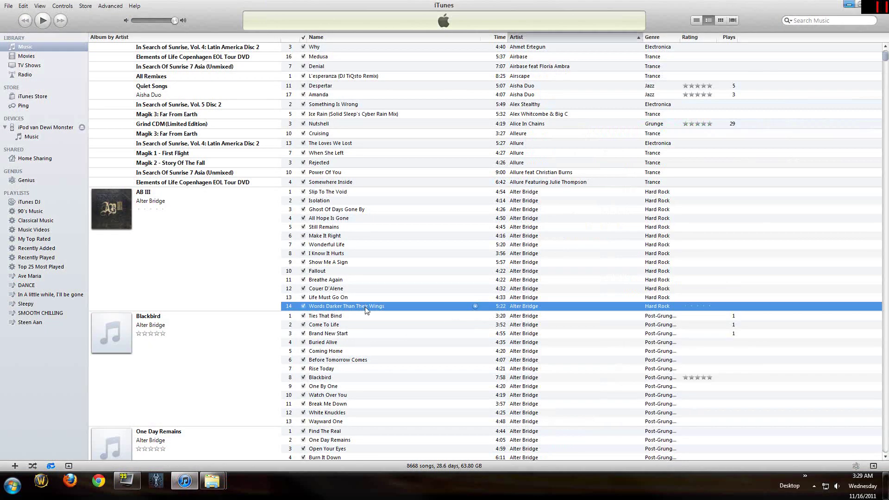
left_click(382, 192, "shift")
key("Delete")
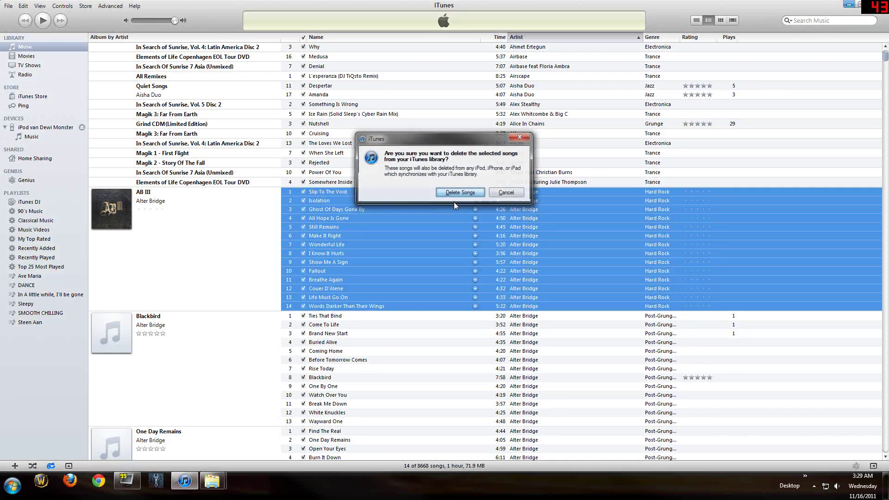
left_click(463, 192)
- Add all songs from the Alter Bridge - AB III folder to the iTunes music library
mouse_move(212, 482)
left_click(185, 440)
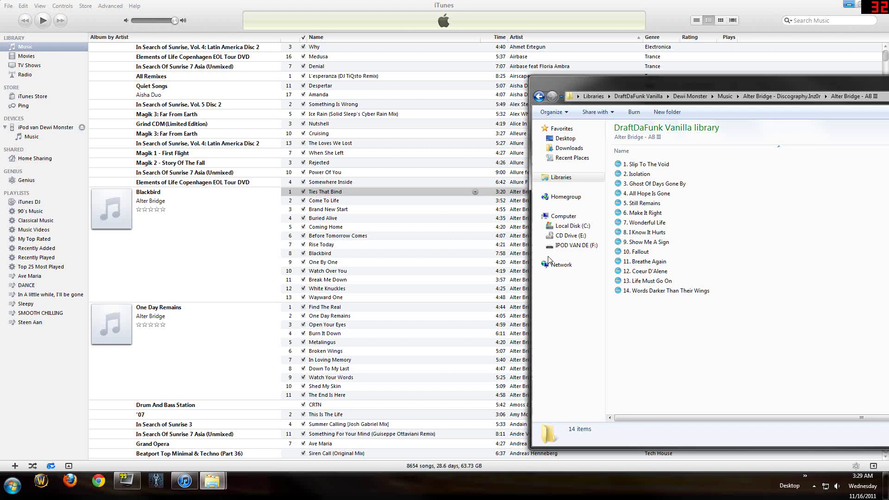
left_click_drag(654, 80, 579, 46)
left_click(577, 128)
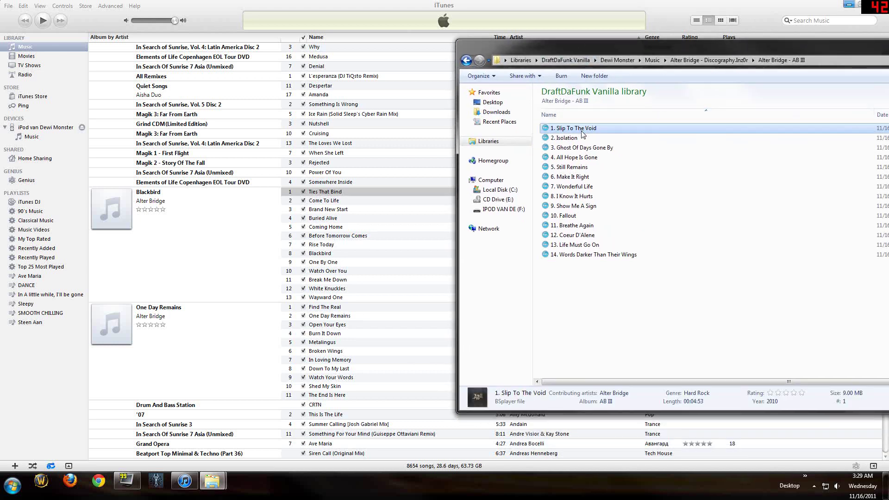
key("ctrl+a")
left_click_drag(587, 134, 375, 195)
left_click(492, 5)
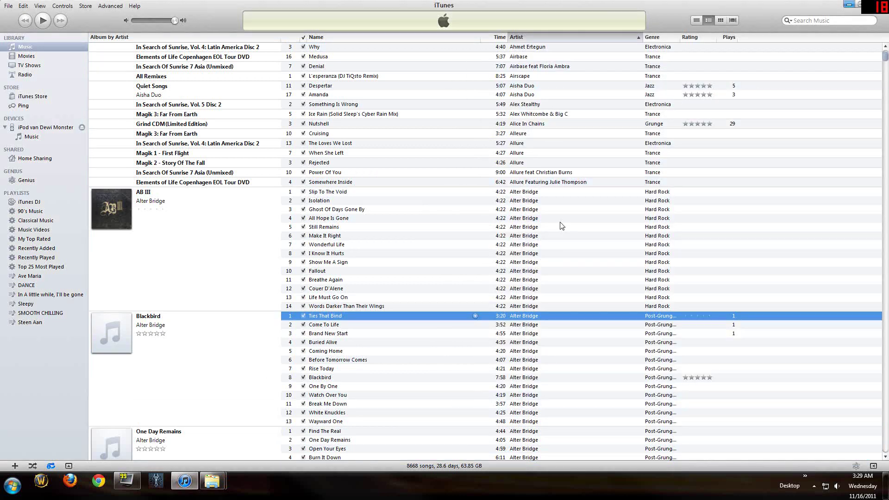
- Play the Slip To The Void file in BS.Player to check its length against the iTunes listing, and close the player
left_click(494, 193)
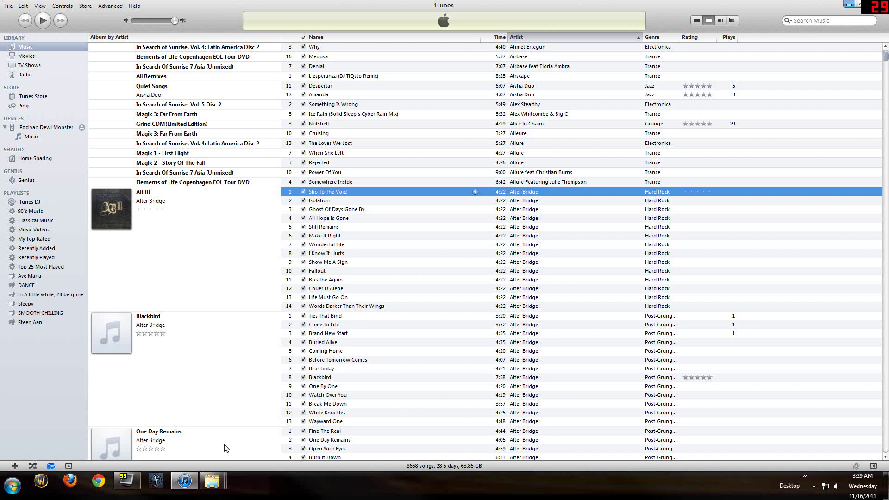
left_click(212, 482)
left_click(174, 441)
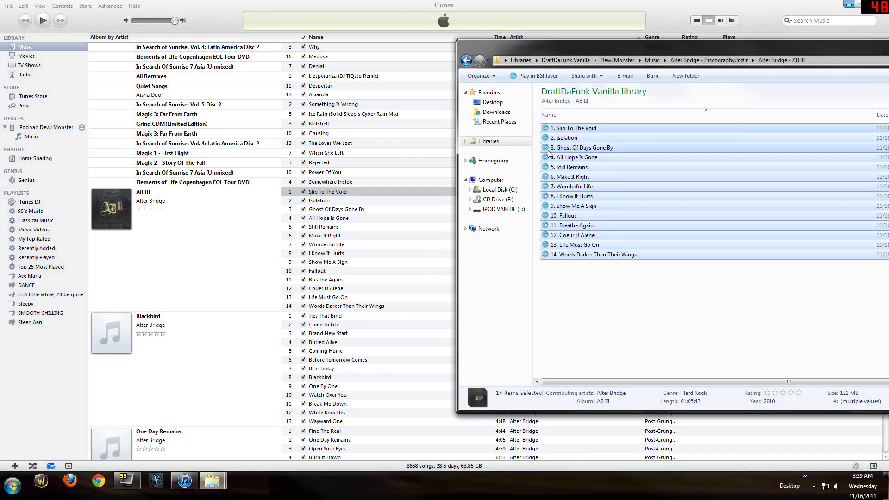
left_click(570, 284)
double_click(566, 128)
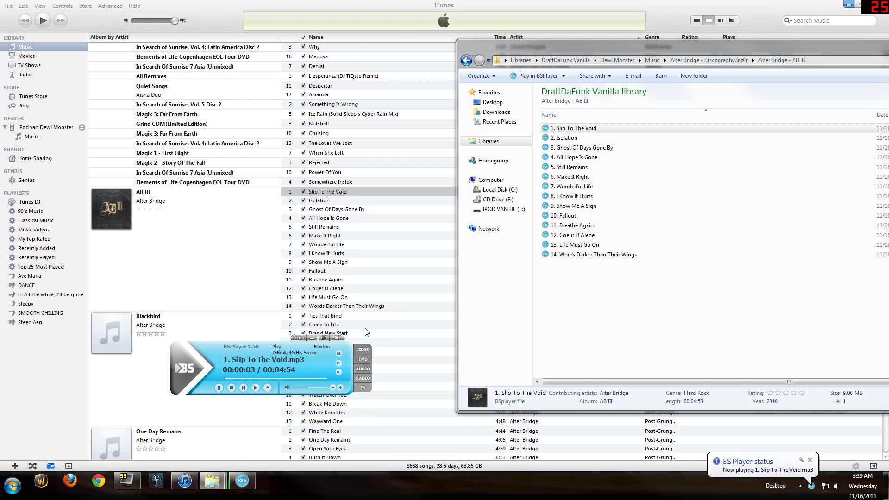
left_click(337, 338)
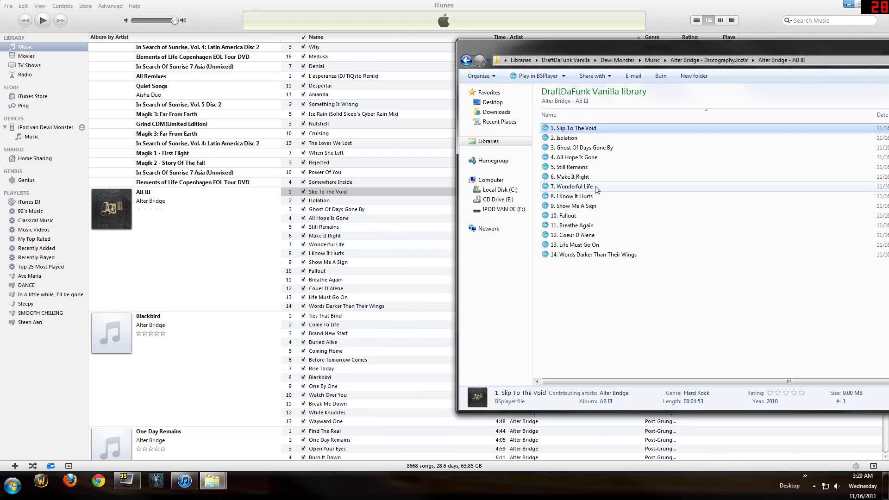
- Play Wonderful Life in BS.Player and in iTunes to compare its length in the two players
double_click(574, 186)
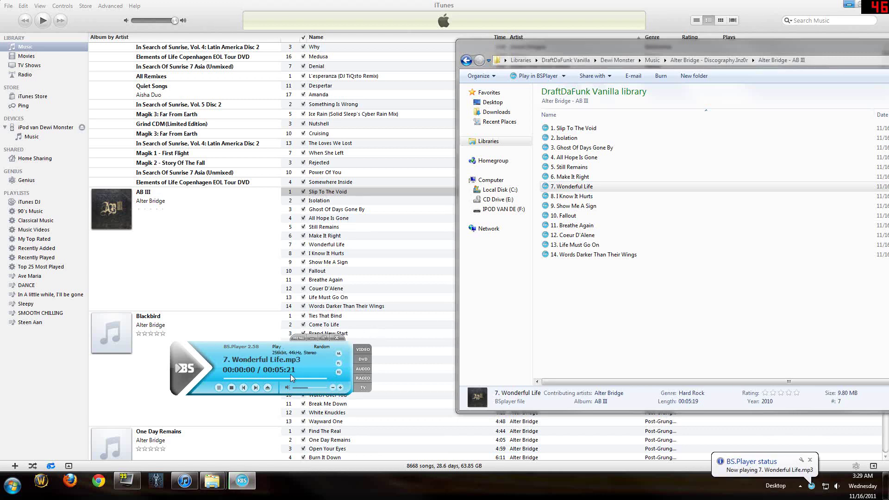
left_click(337, 338)
double_click(347, 244)
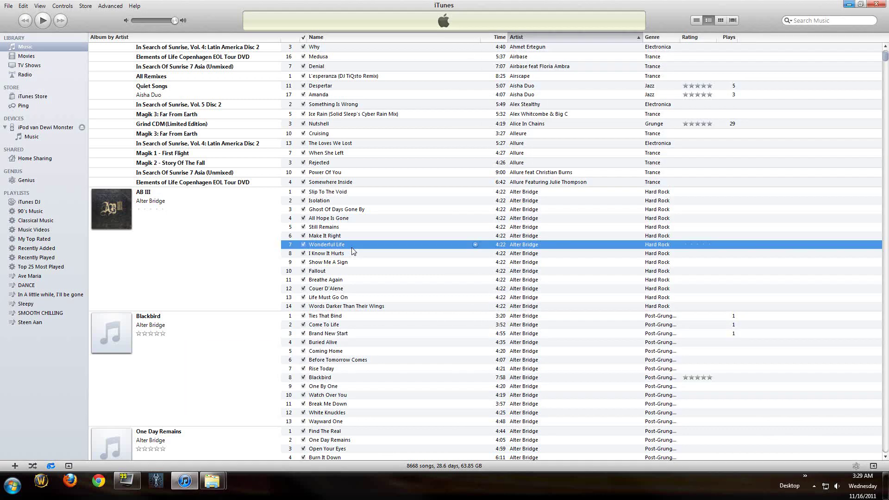
key("space")
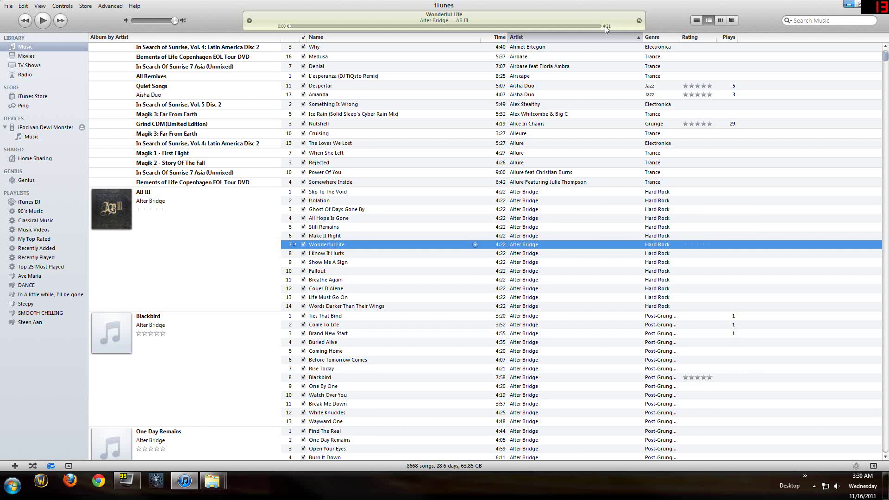
- Open the properties of the 7. Wonderful Life file in Windows Explorer and examine its detailed media information
left_click(212, 482)
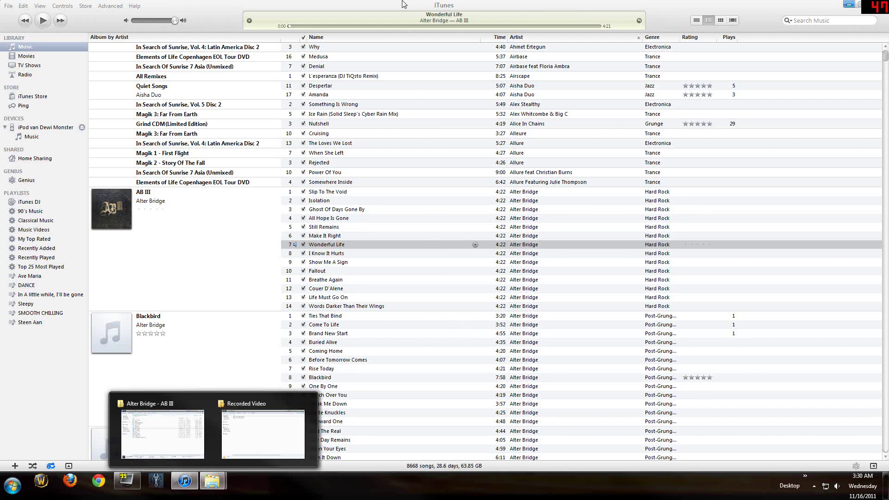
left_click(183, 440)
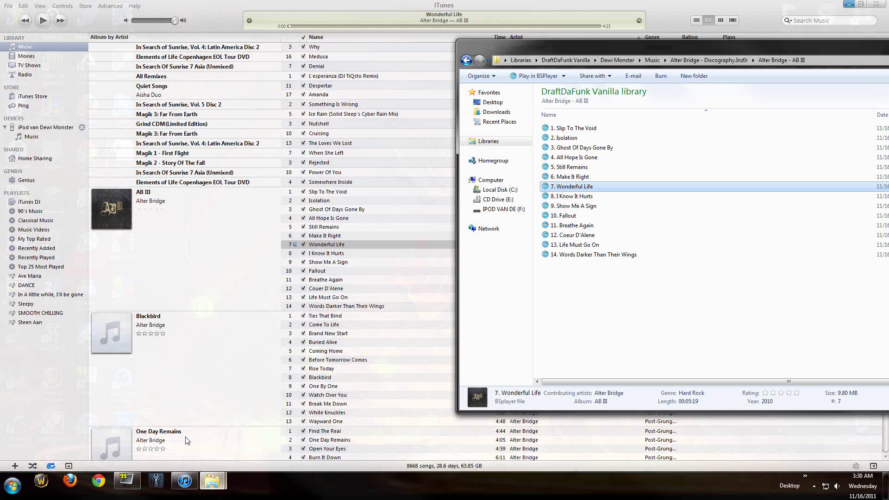
right_click(586, 186)
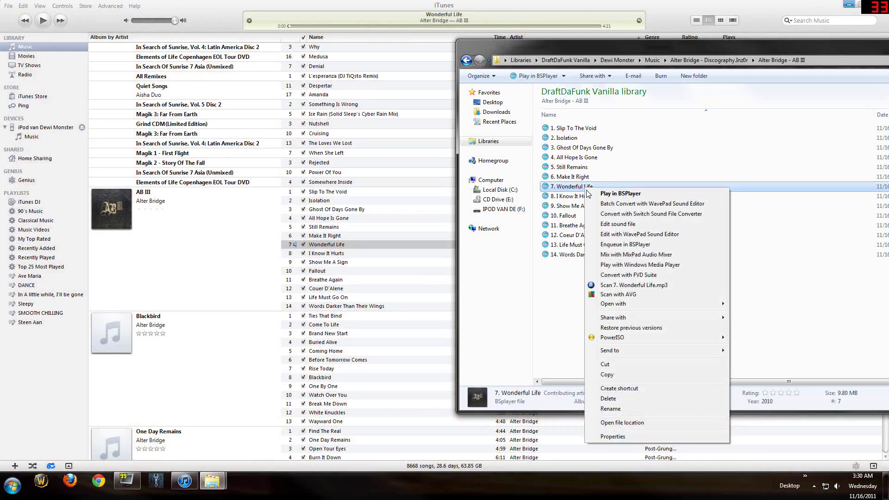
left_click(614, 437)
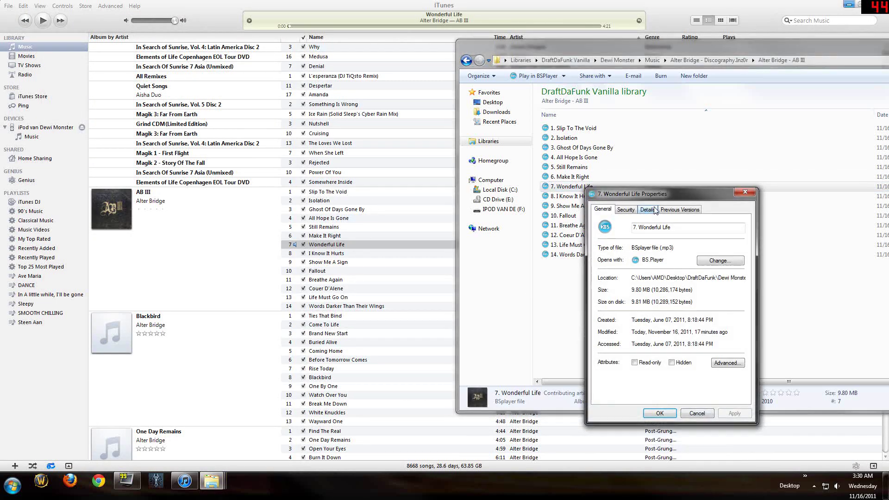
left_click_drag(650, 195, 548, 118)
left_click(544, 133)
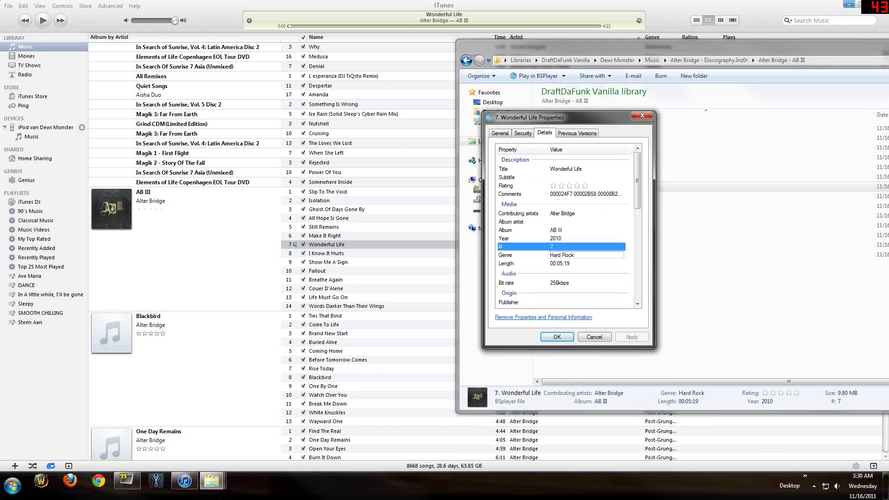
left_click(579, 247)
left_click_drag(604, 117, 659, 131)
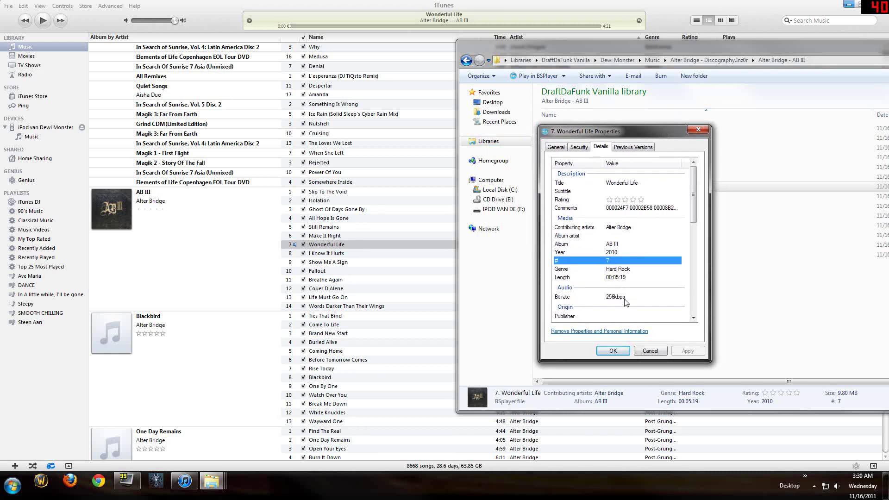
- Look through the remaining details of the 7. Wonderful Life file and close its properties
scroll(697, 206, "down", 5)
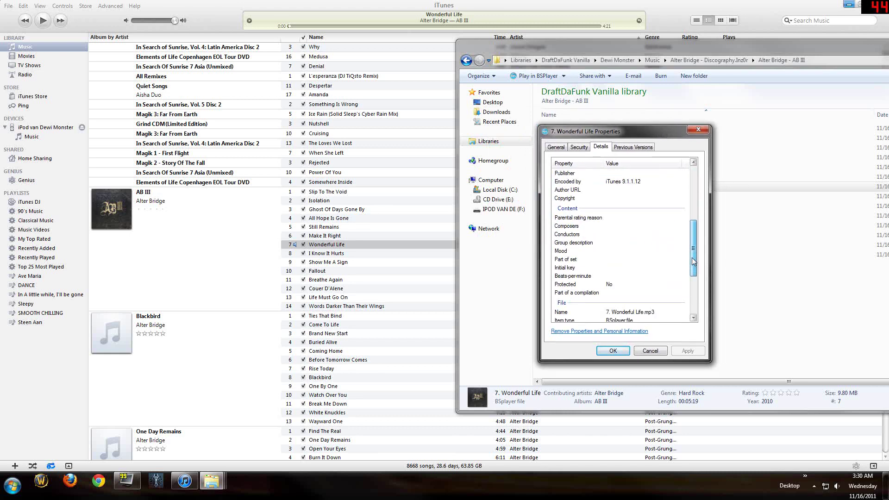
scroll(697, 206, "up", 5)
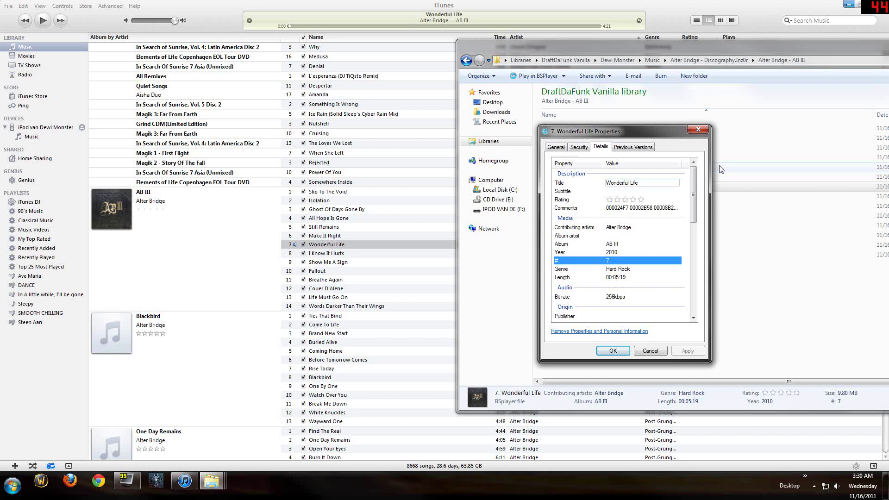
left_click(698, 130)
- Reposition the Alter Bridge - AB III folder window and bring it in front of iTunes
left_click_drag(693, 50, 832, 145)
mouse_move(680, 144)
left_mouse_down()
mouse_move(441, 90)
mouse_move(236, 81)
mouse_move(248, 70)
left_mouse_up()
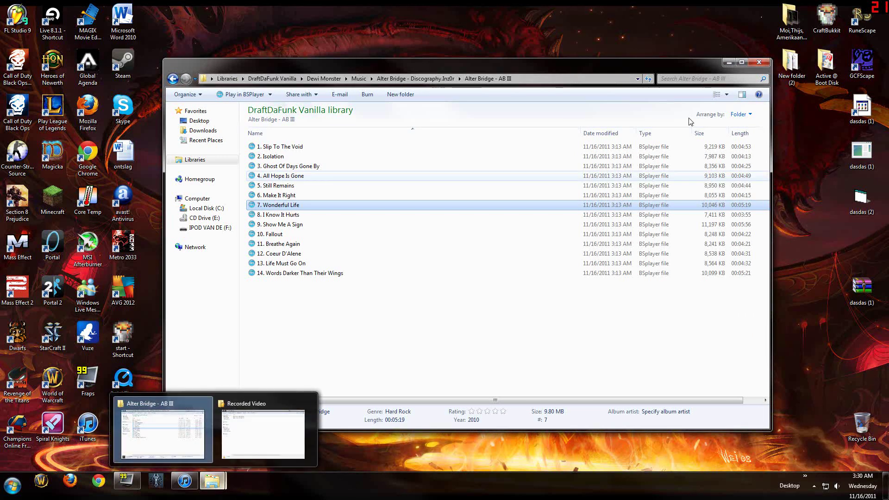
left_click_drag(704, 63, 683, 54)
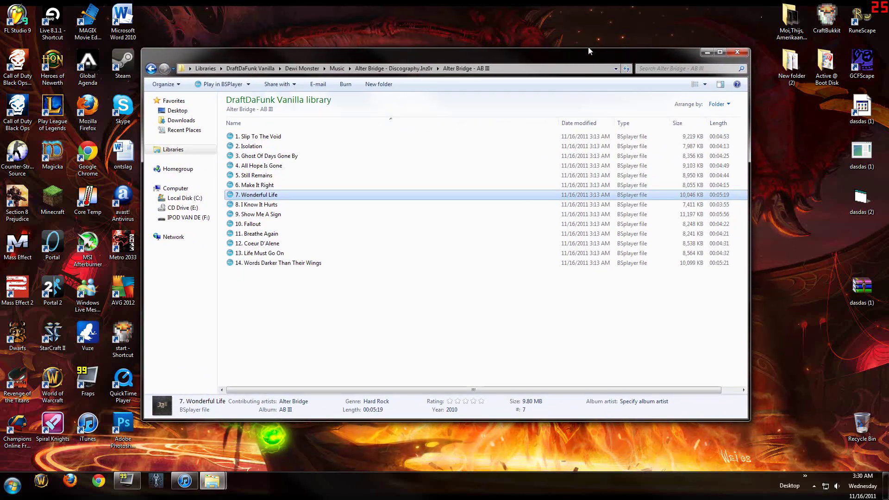
mouse_move(219, 483)
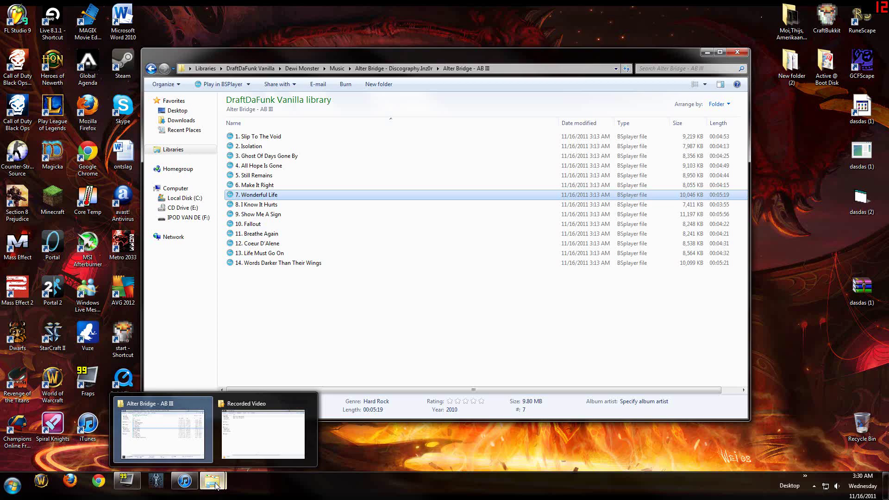
left_click(213, 485)
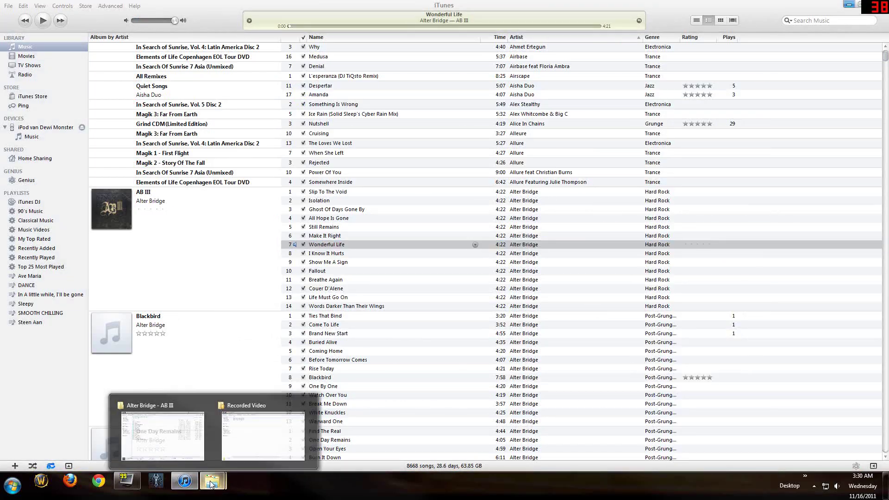
mouse_move(194, 451)
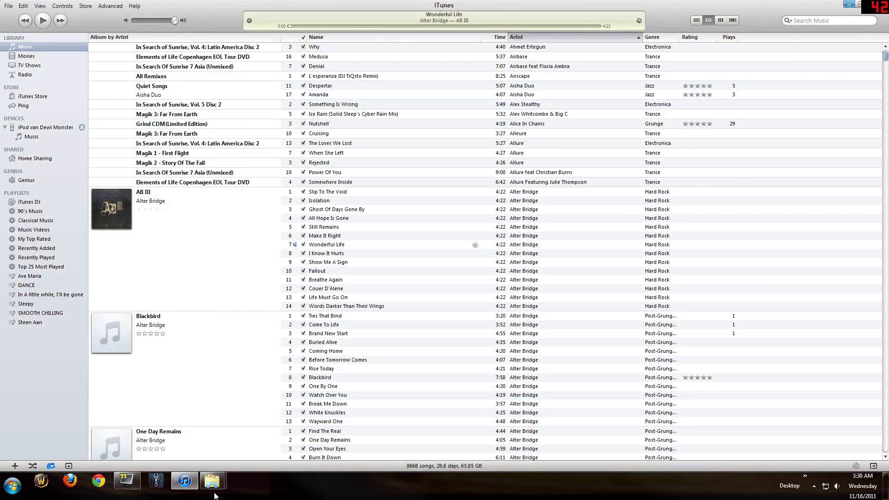
left_click(185, 447)
- Load all songs from the Alter Bridge - AB III folder into Switch Sound File Converter and move the converter window over the folder
left_click_drag(287, 315, 262, 140)
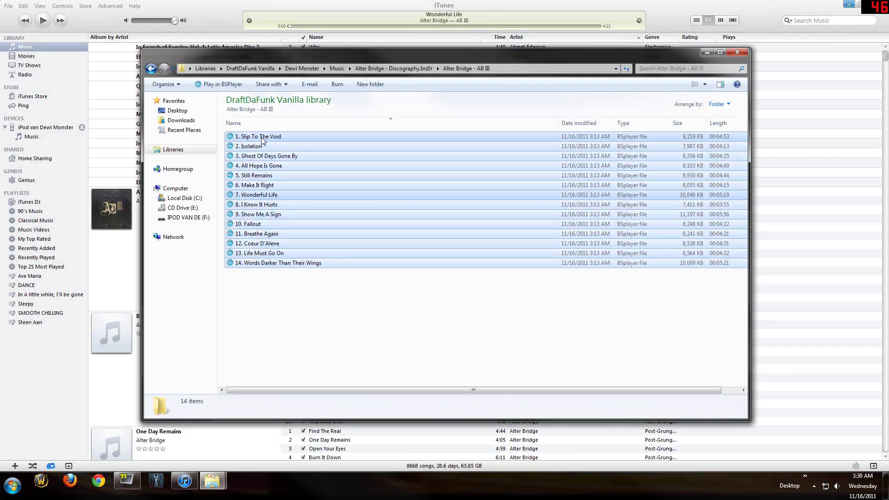
right_click(261, 136)
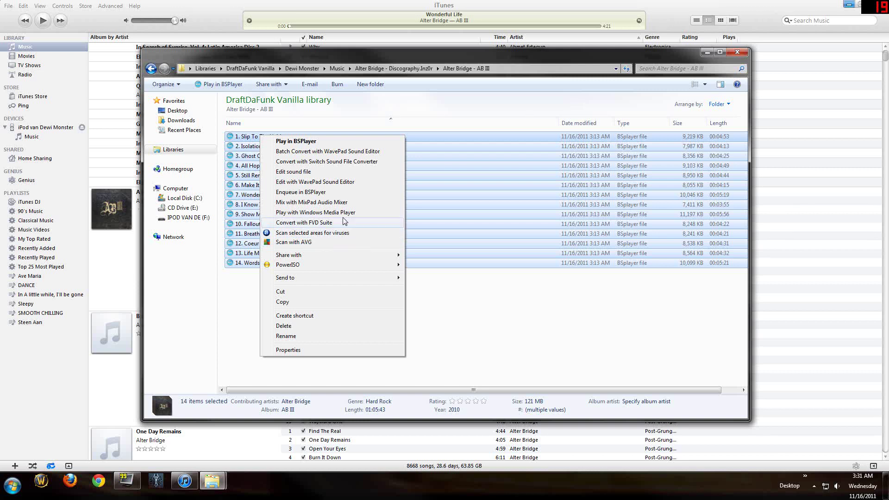
left_click(355, 162)
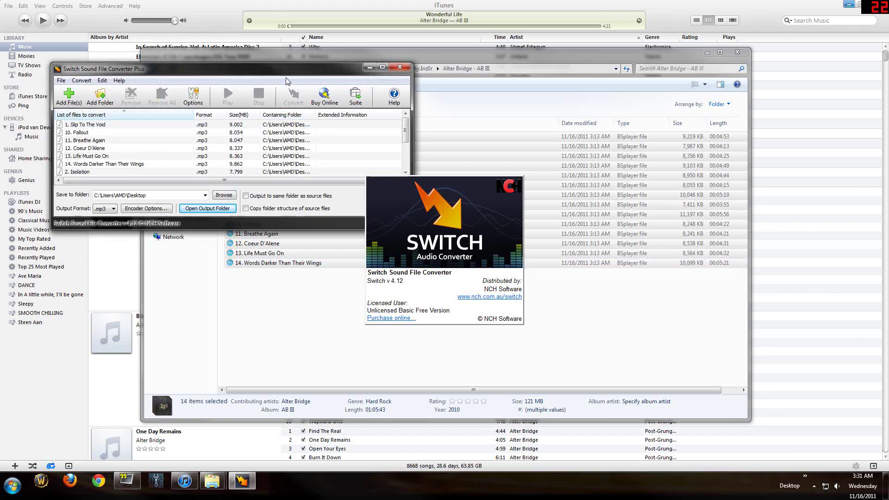
left_click_drag(287, 76, 498, 70)
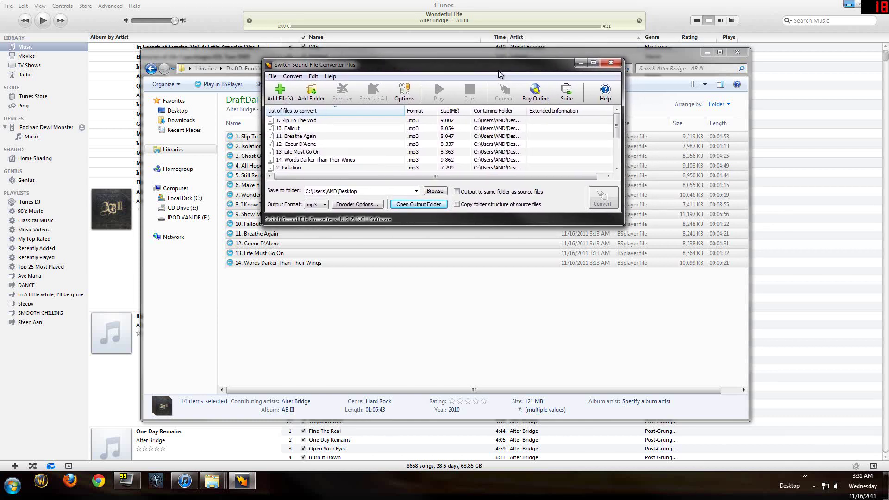
left_click_drag(440, 68, 410, 81)
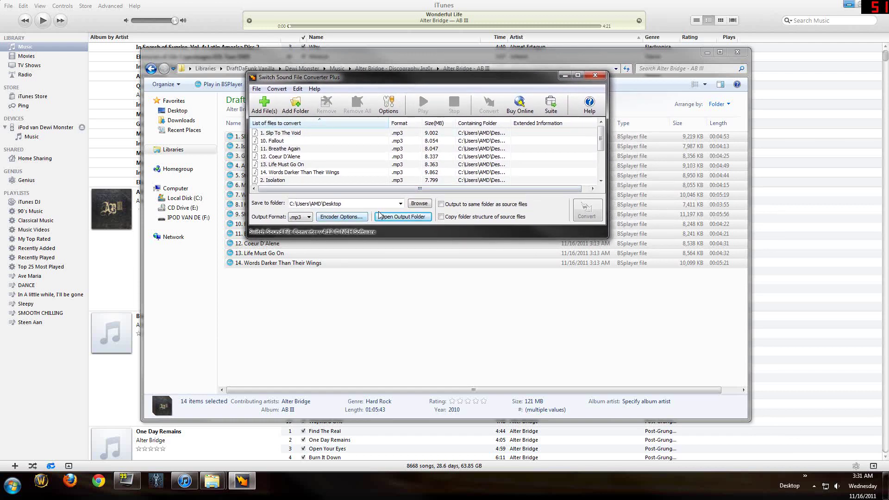
- Examine the MP3 encoder settings and the maximum bitrate choices, and close the converter without converting the songs
left_click(362, 217)
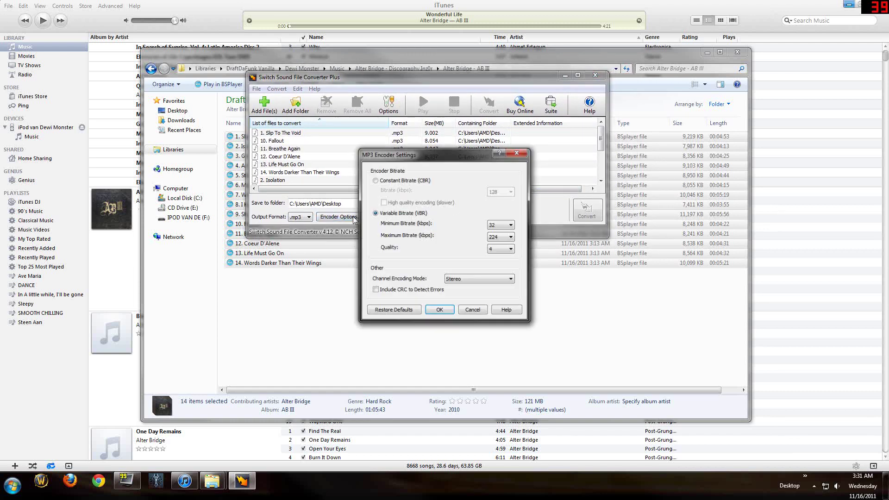
left_click(511, 238)
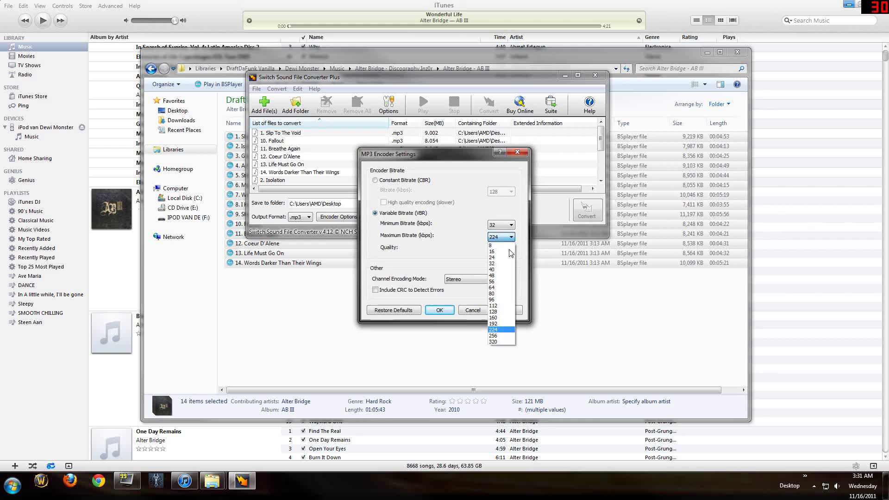
left_click(498, 331)
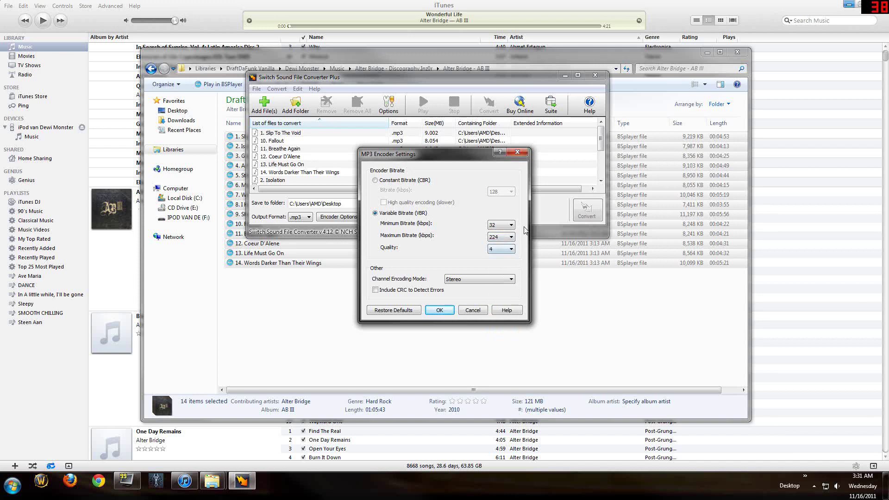
left_click(518, 153)
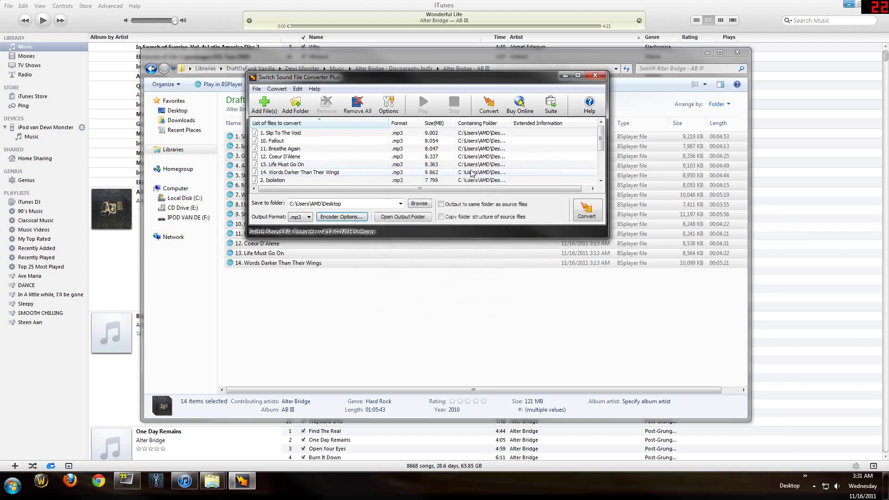
left_click(595, 75)
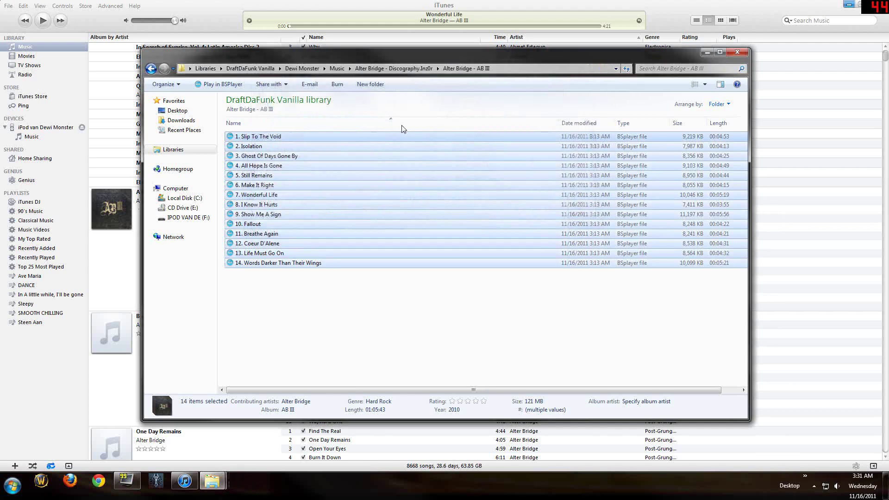
- Switch to iTunes and delete all 14 songs of the Alter Bridge album AB III from the library
left_click(151, 69)
key("alt+Tab")
left_click(354, 193)
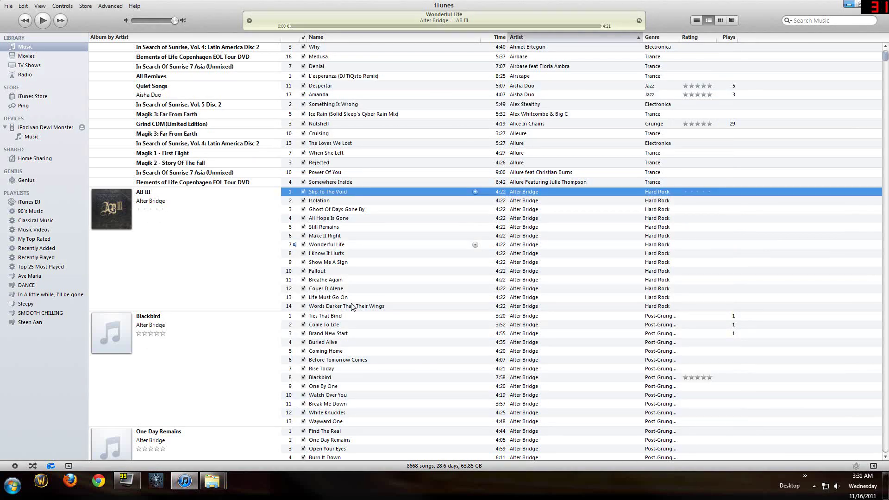
left_click(351, 304, "shift")
key("Delete")
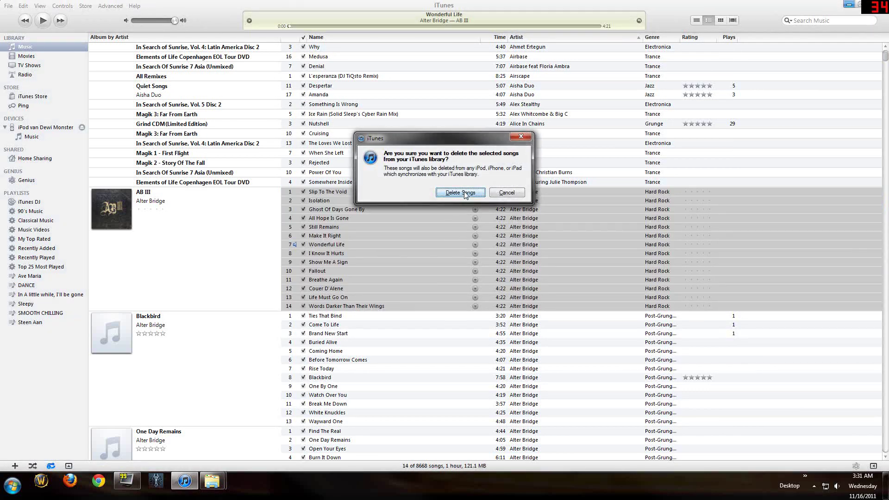
left_click(458, 193)
- Add all songs from the AB -AB III folder in Windows Explorer to the iTunes music library
mouse_move(212, 481)
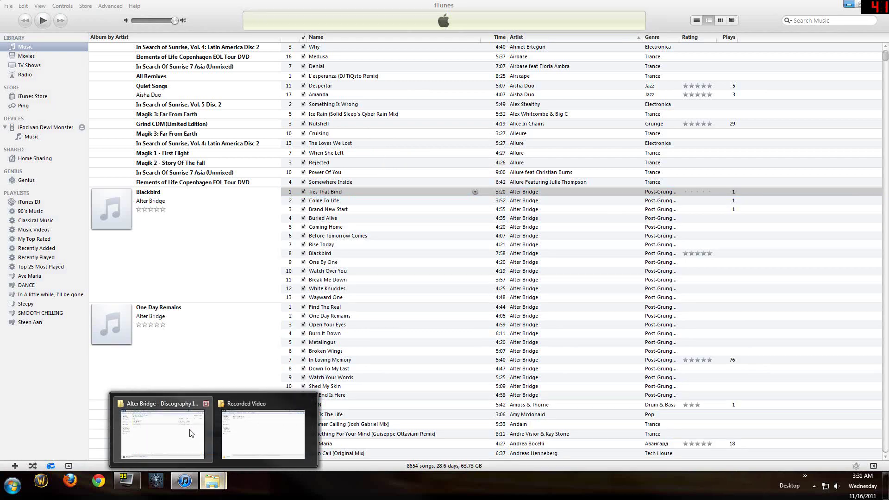
left_click(211, 427)
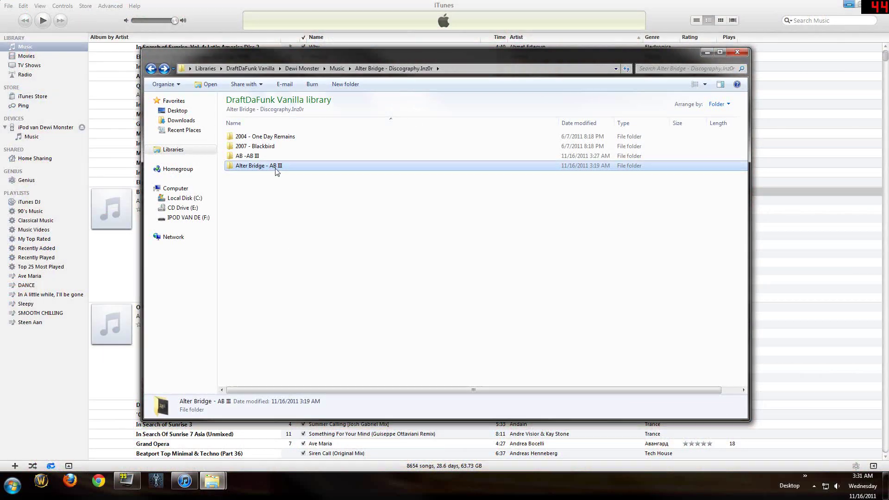
double_click(255, 156)
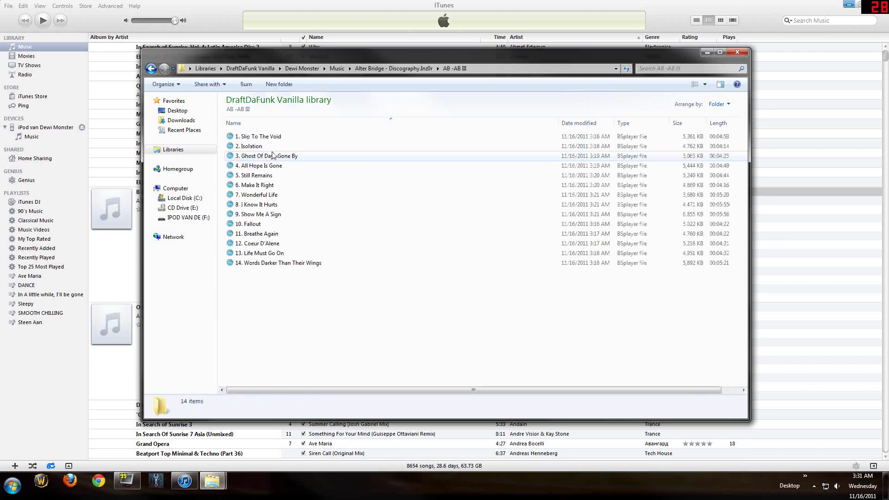
left_click(263, 264, "shift")
left_click_drag(283, 147, 655, 246)
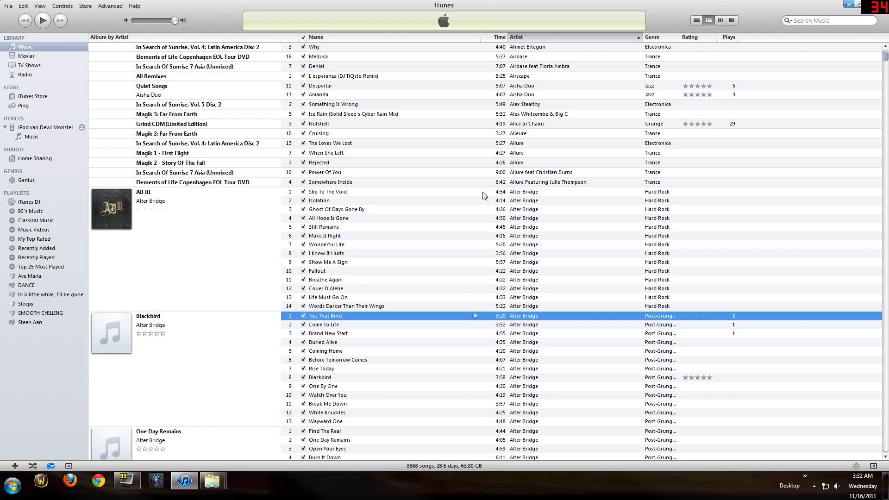
- Play Wonderful Life from the newly added AB III album near its end to check its length, and pause playback
left_click(483, 193)
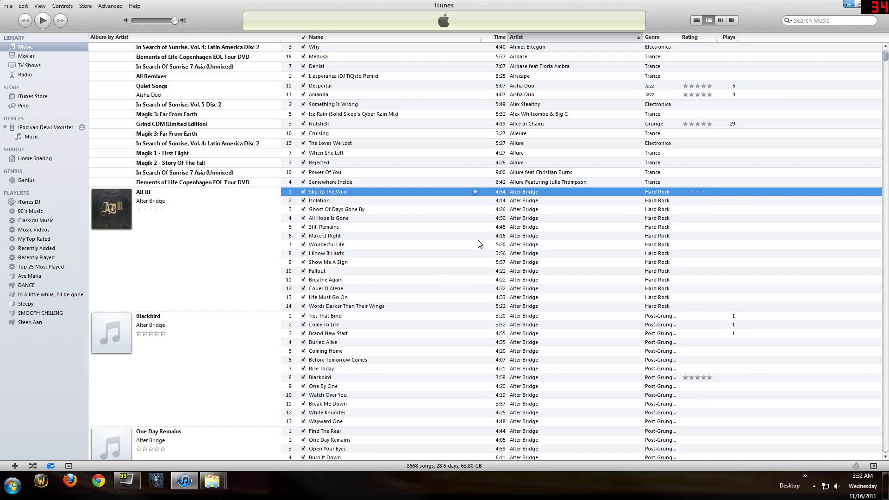
double_click(367, 245)
left_click(593, 27)
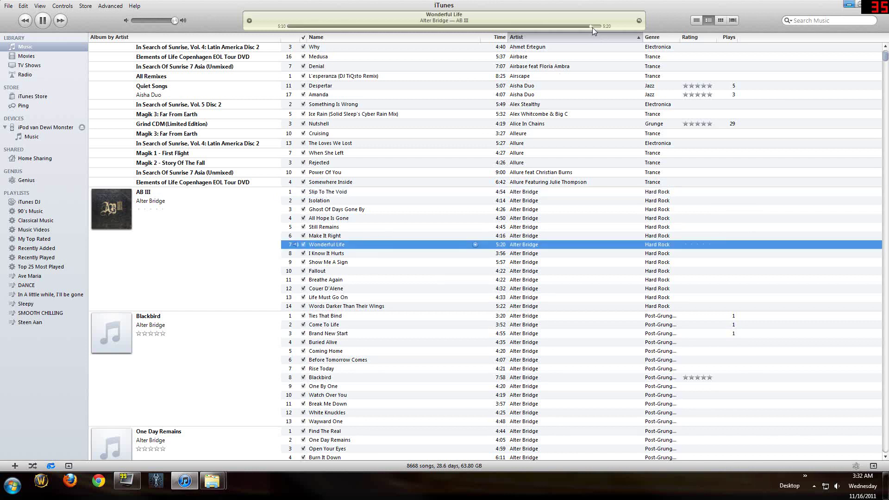
key("space")
- Open the song information of Slip To The Void, examine its start and stop time options, and close the dialog
left_click(439, 191)
right_click(437, 191)
left_click(480, 212)
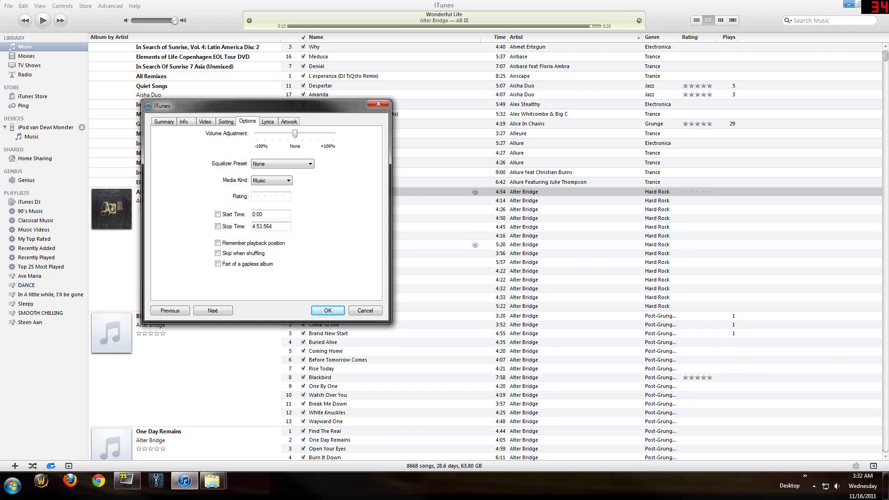
left_click_drag(305, 109, 358, 160)
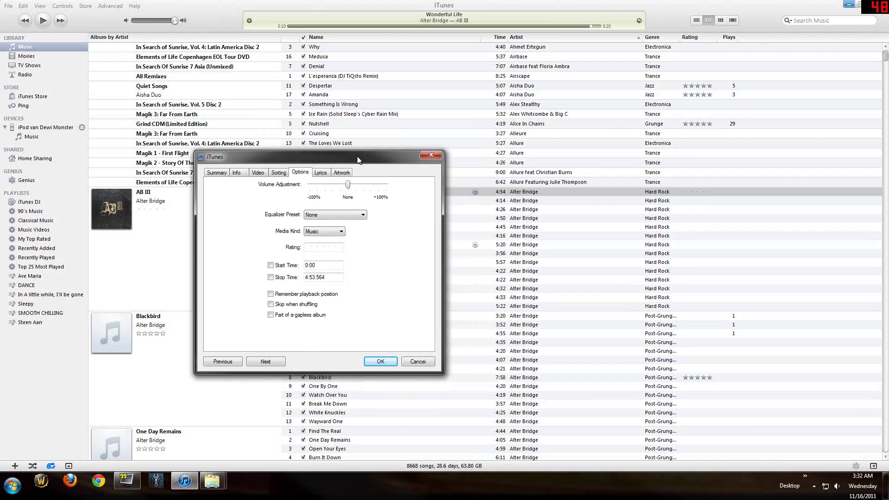
left_click(430, 156)
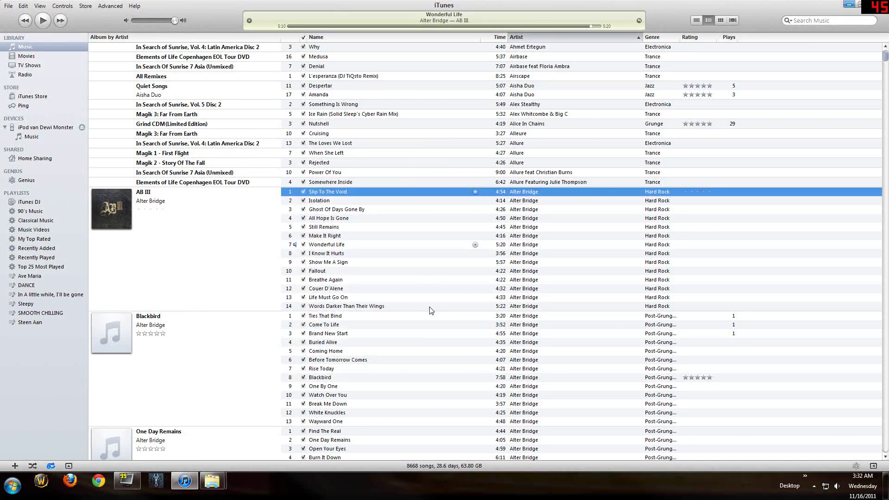